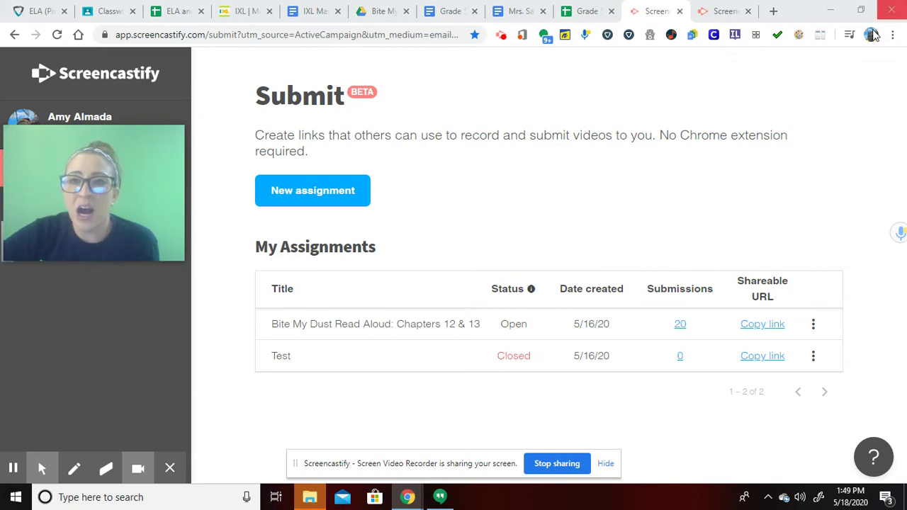
Step: Look over the Screencastify Submit product page, then return to the assignments list
click(724, 11)
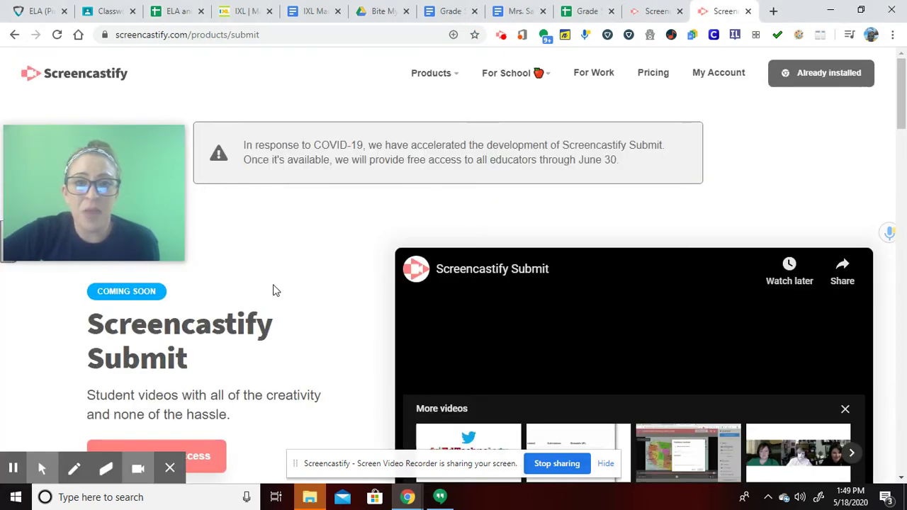
scroll(275, 291, down, 3)
scroll(309, 294, up, 1)
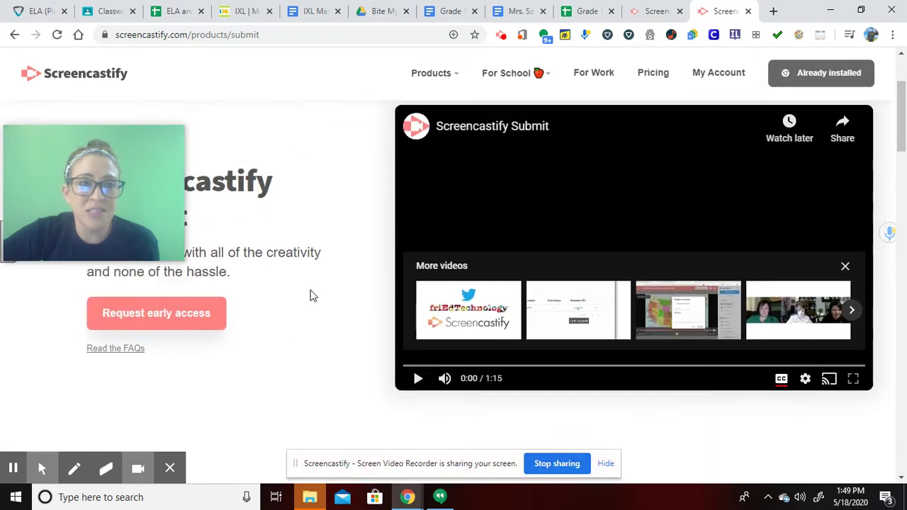
scroll(309, 294, up, 1)
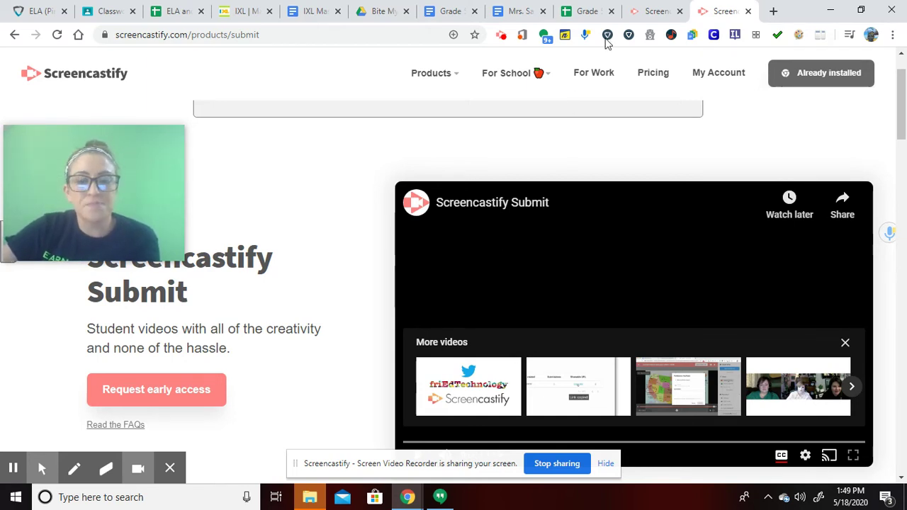
click(637, 16)
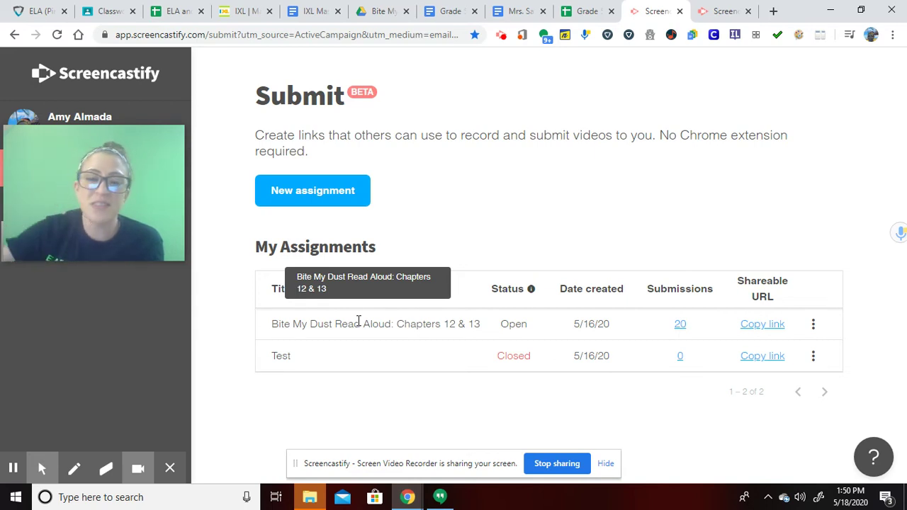
Step: Start a new assignment with title 'Test' and instructions 'Test'
click(307, 195)
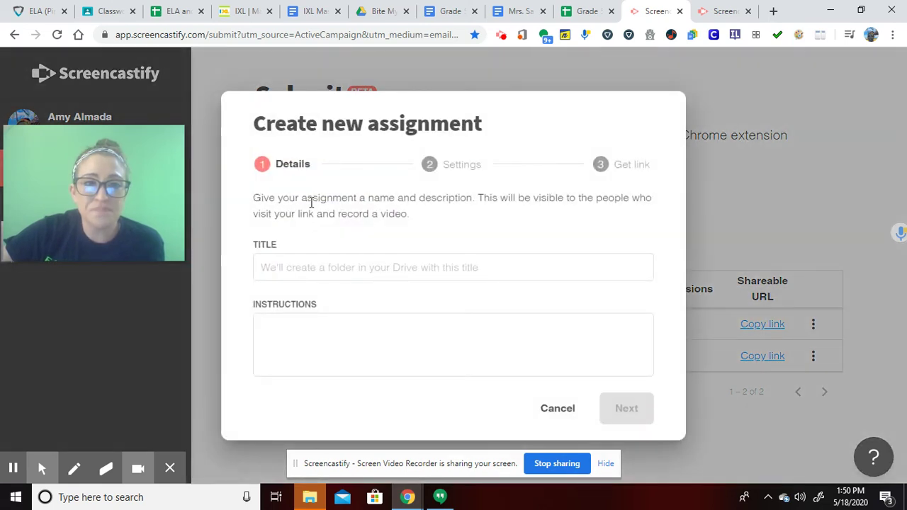
click(270, 266)
click(316, 337)
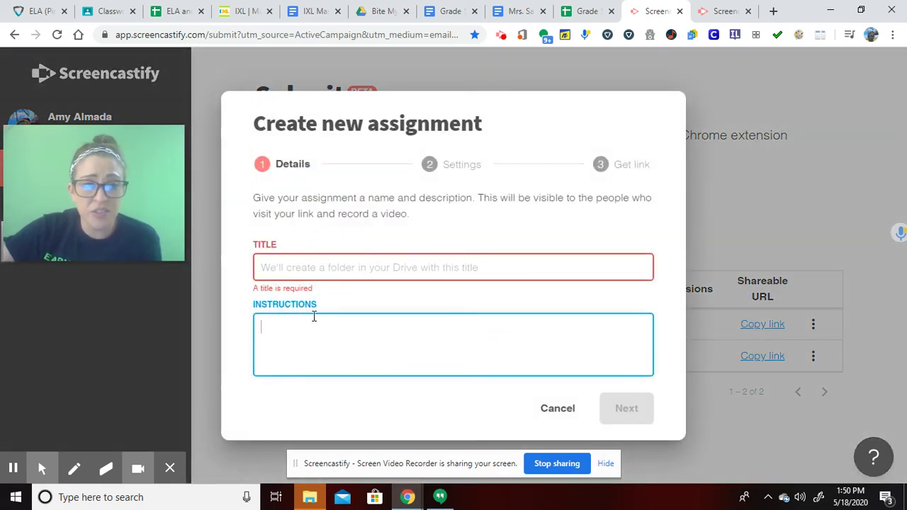
click(304, 267)
text(Test)
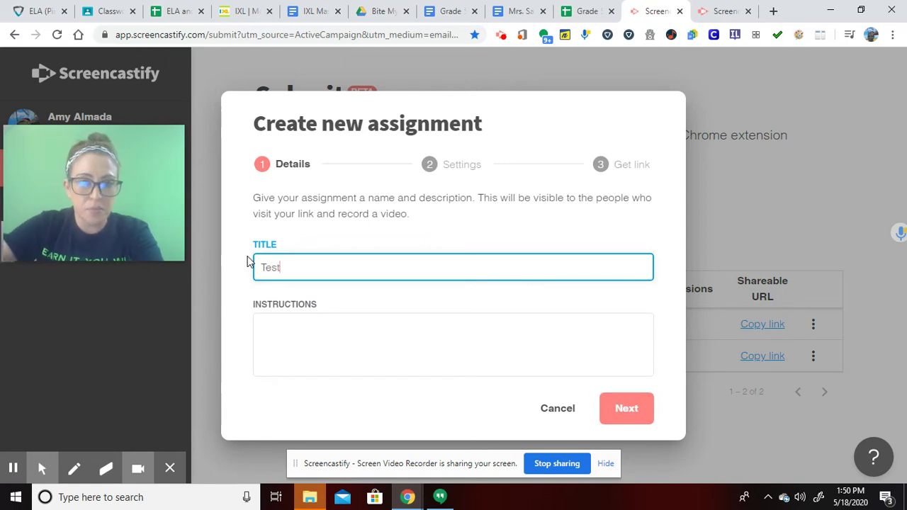
click(273, 325)
text(Test)
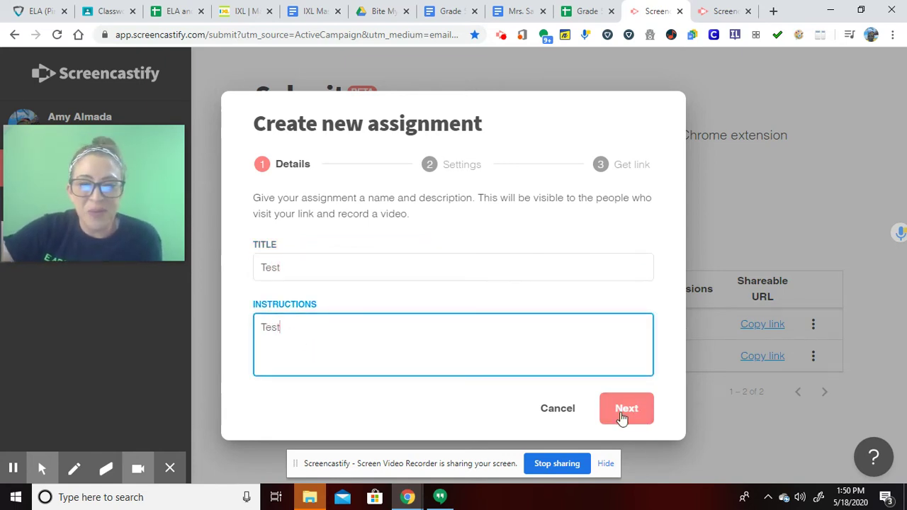
click(621, 417)
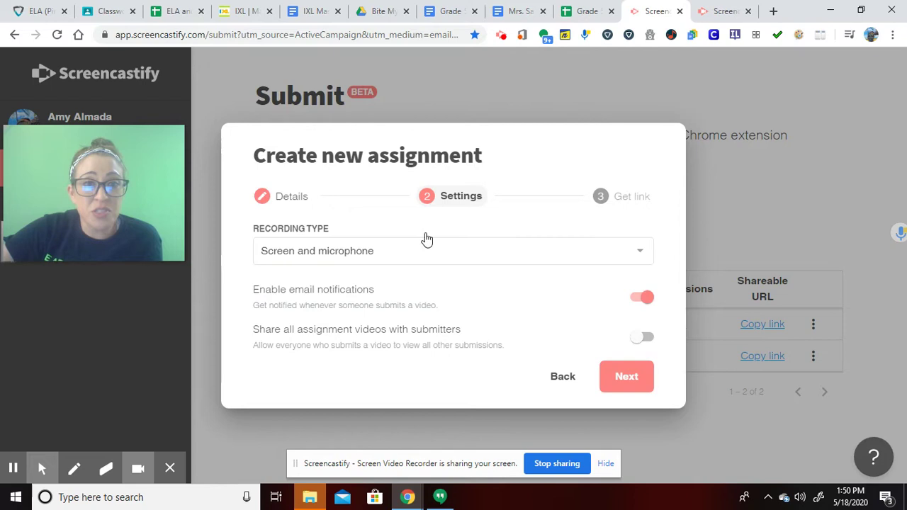
Step: Keep Screen and microphone recording, turn off email notifications, and generate the assignment link
click(403, 246)
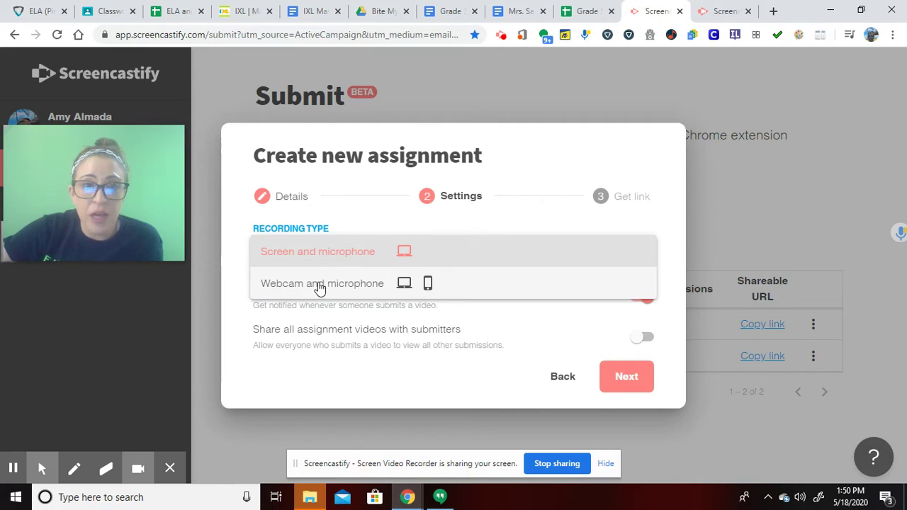
click(360, 224)
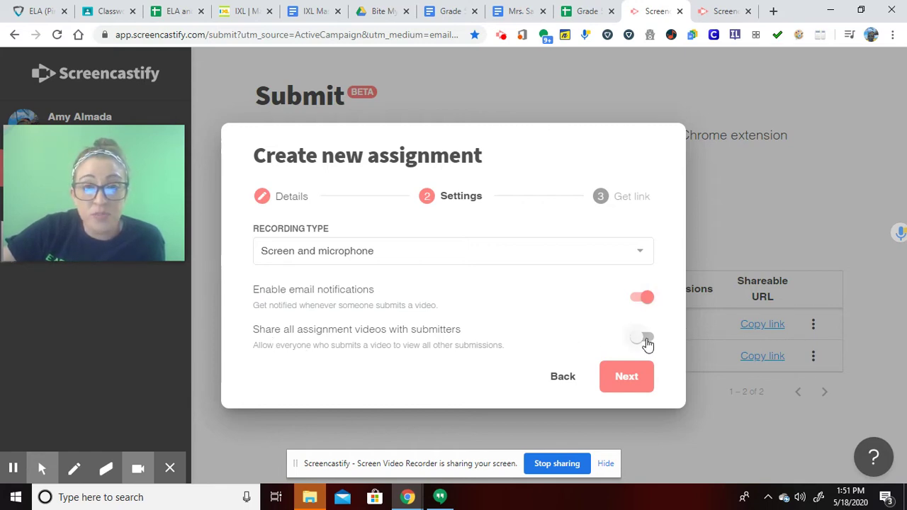
click(647, 300)
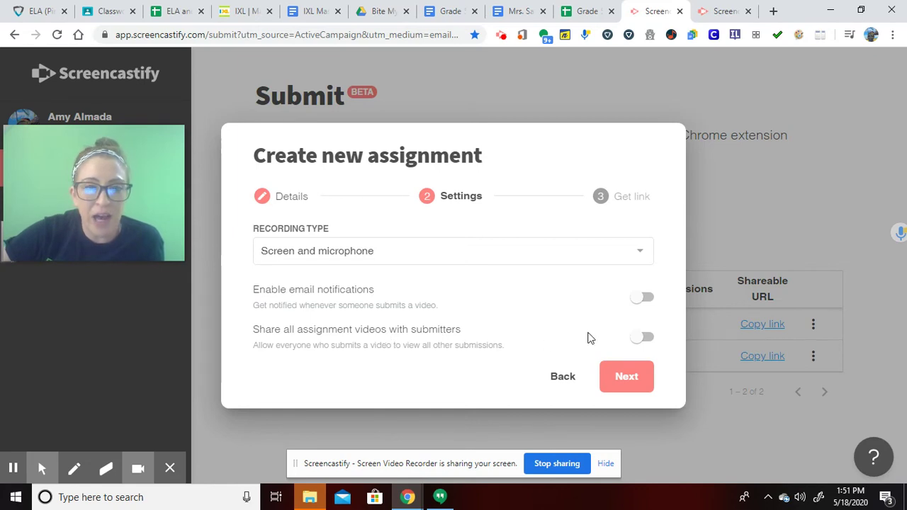
click(617, 381)
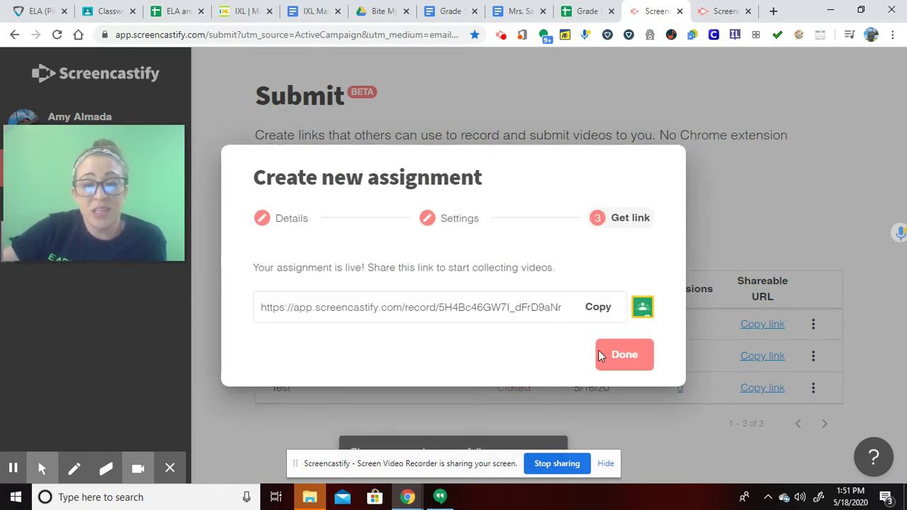
Step: Copy the Test assignment's shareable link and load it in a new browser tab
click(618, 312)
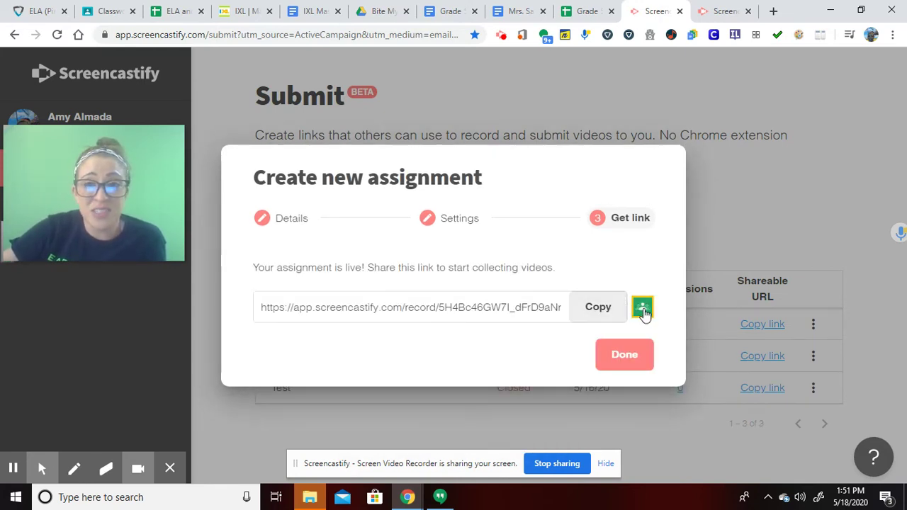
double_click(523, 309)
click(603, 322)
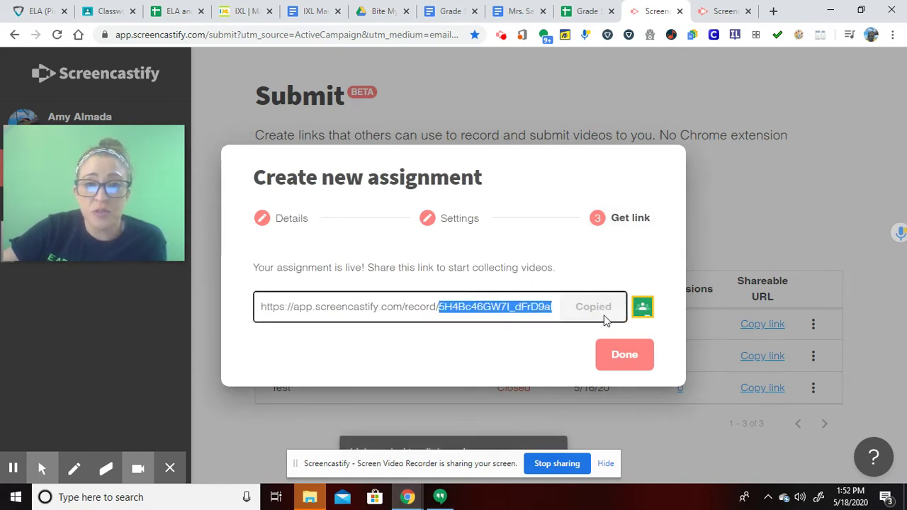
click(773, 11)
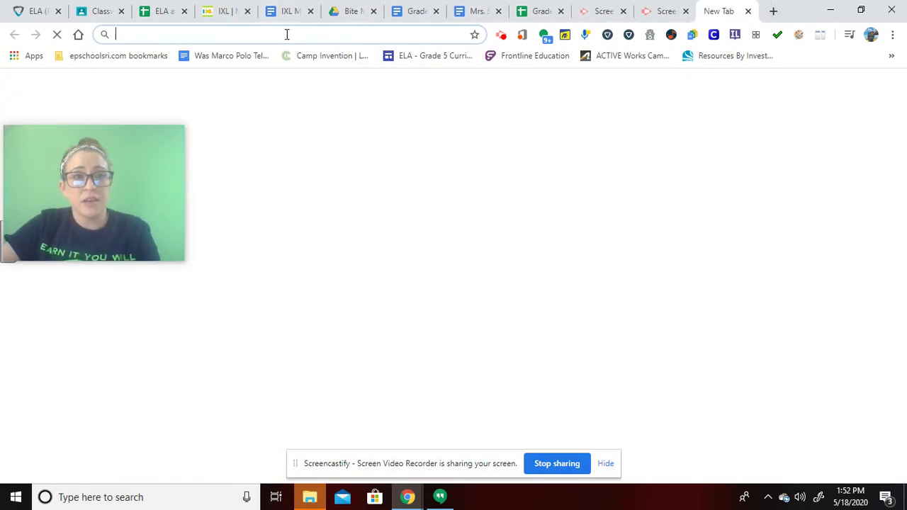
key(ctrl+v)
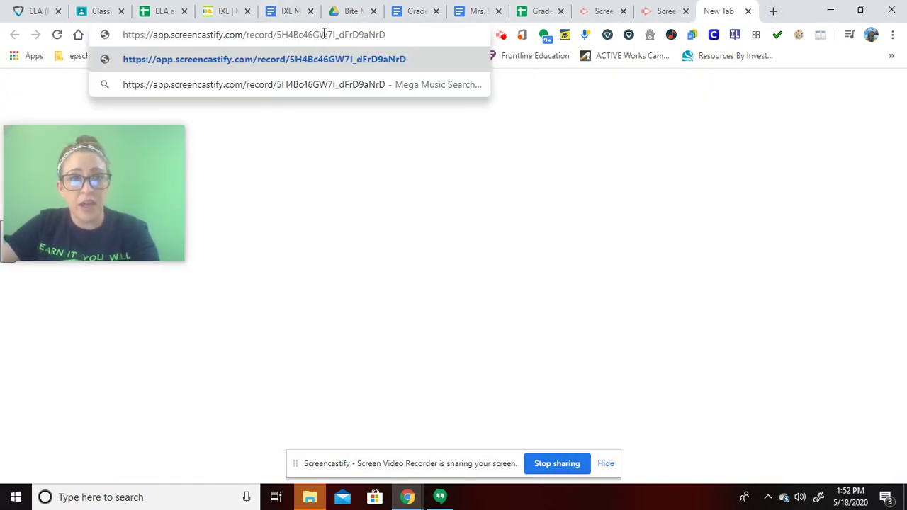
key(Return)
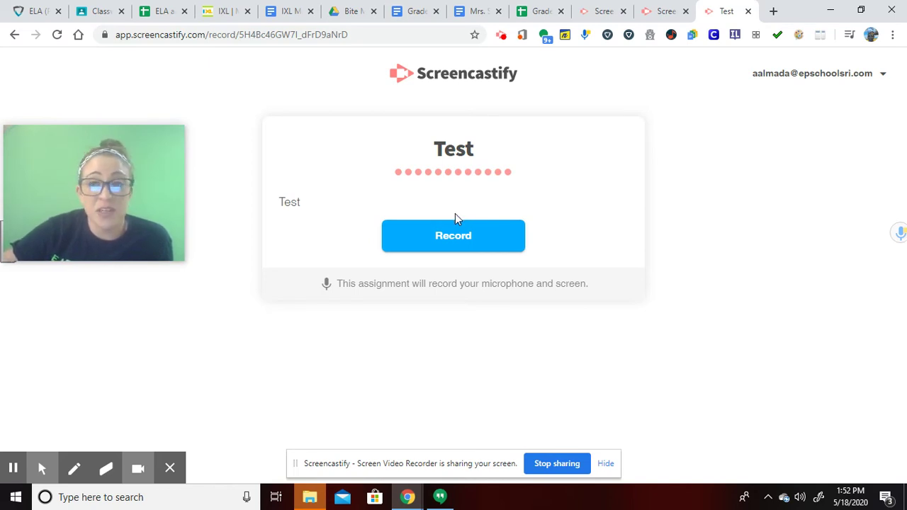
Step: Start a student-view recording that shares the entire screen
click(447, 240)
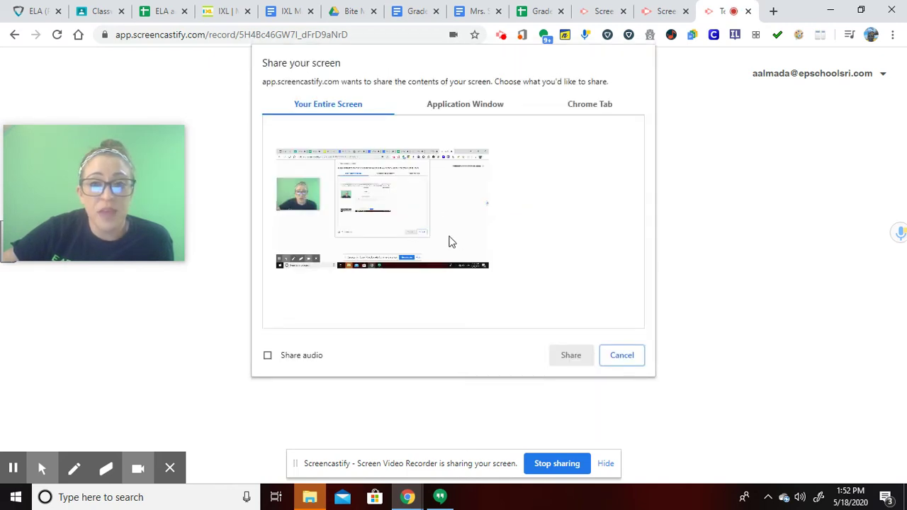
click(355, 212)
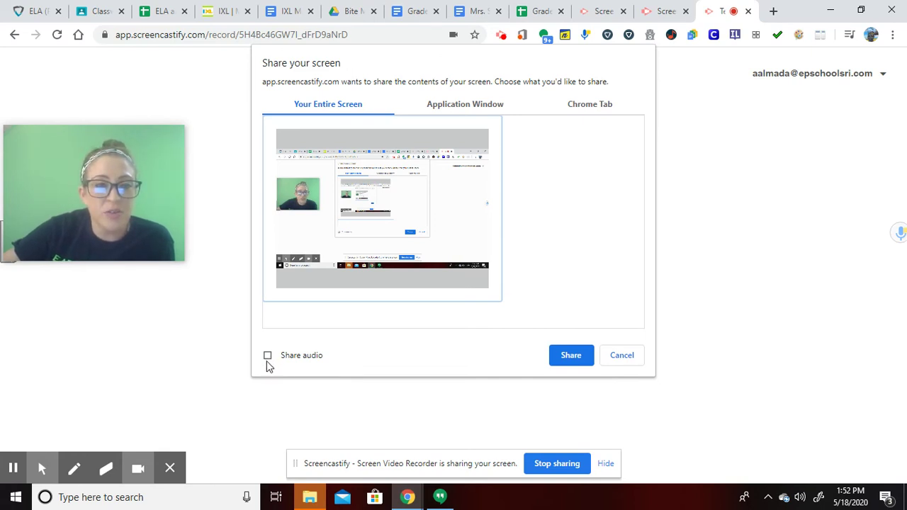
click(571, 357)
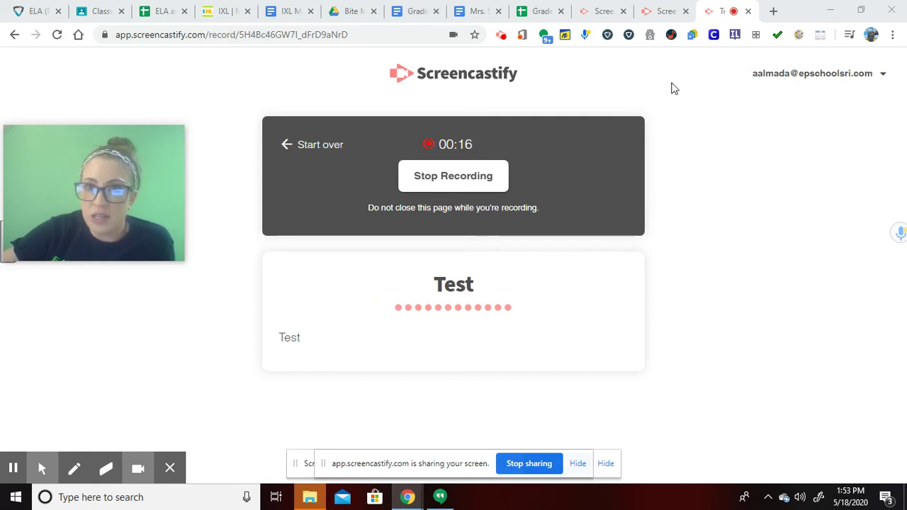
Step: Capture the IXL quotation-matching skill in the recording, then stop recording
click(221, 12)
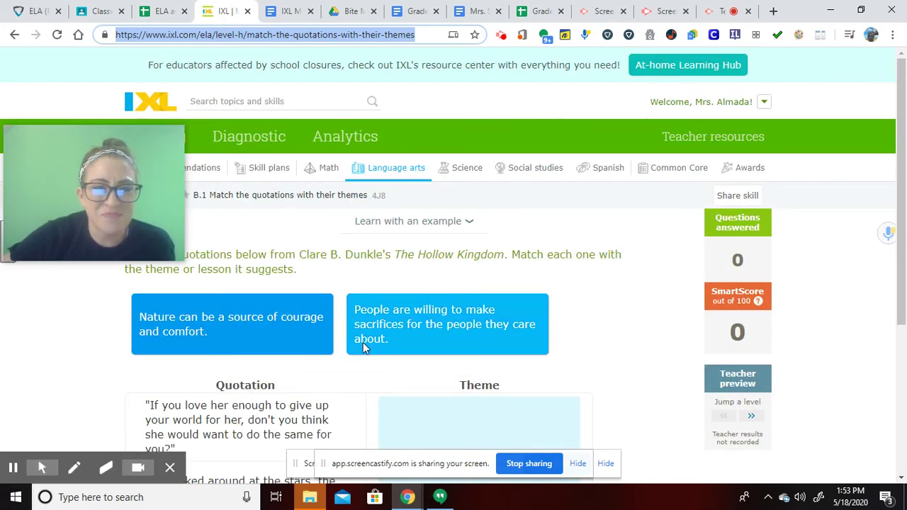
scroll(363, 333, down, 2)
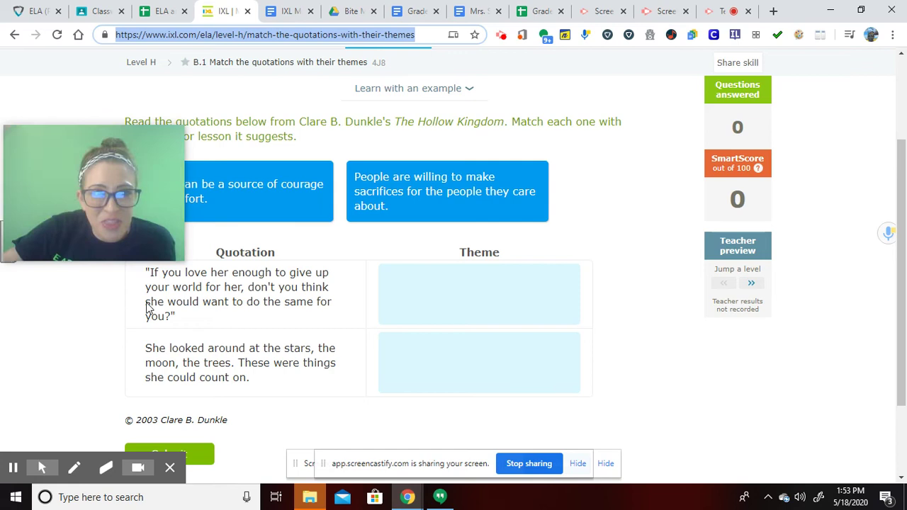
click(717, 11)
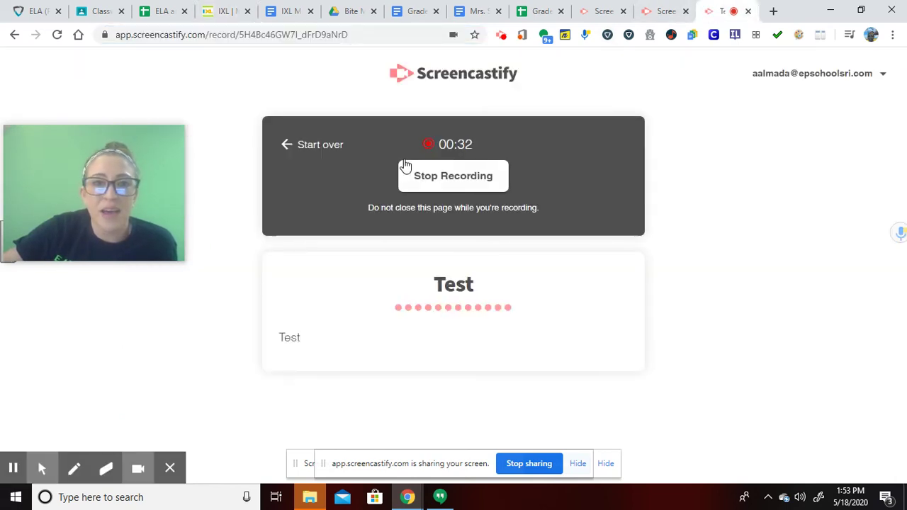
click(418, 178)
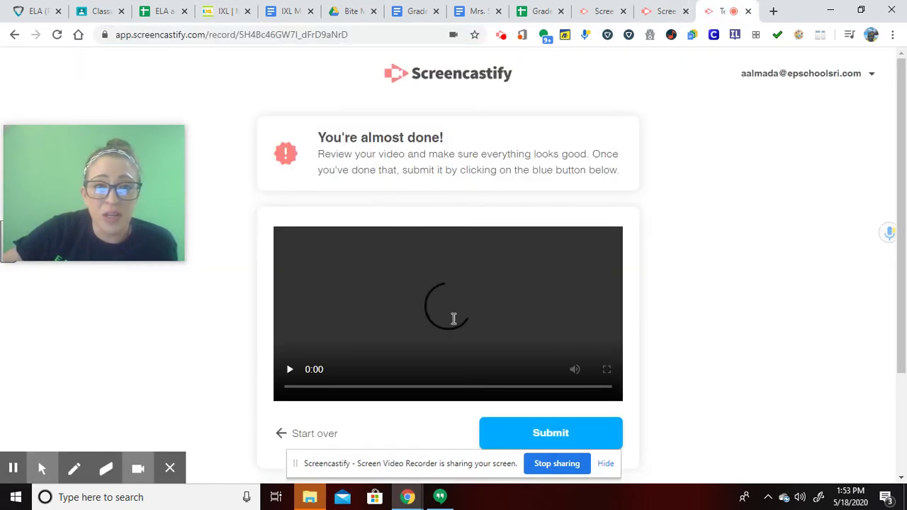
Step: Play and pause the recorded preview, then close the new-assignment dialog
scroll(458, 300, down, 2)
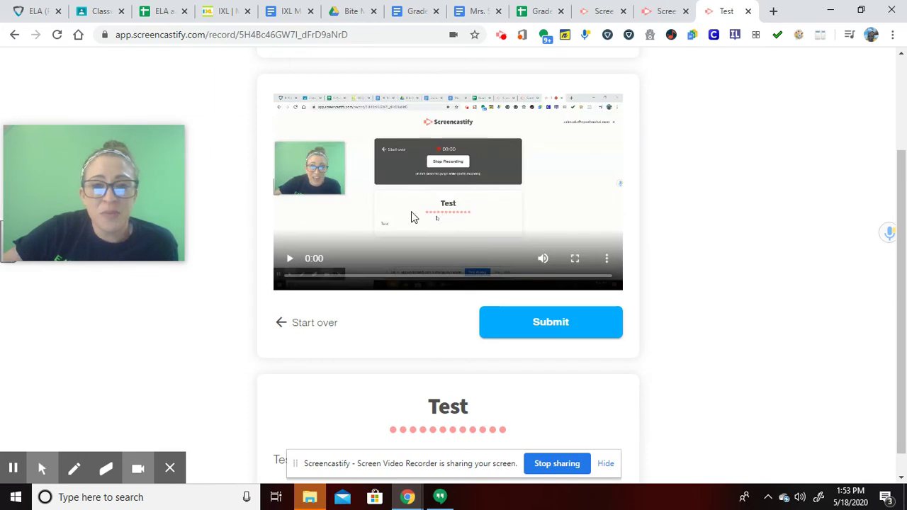
click(291, 260)
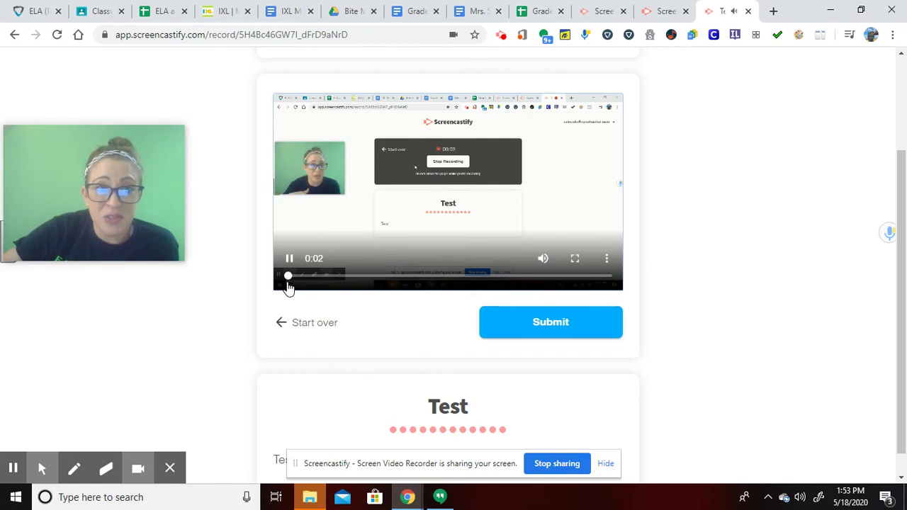
click(289, 258)
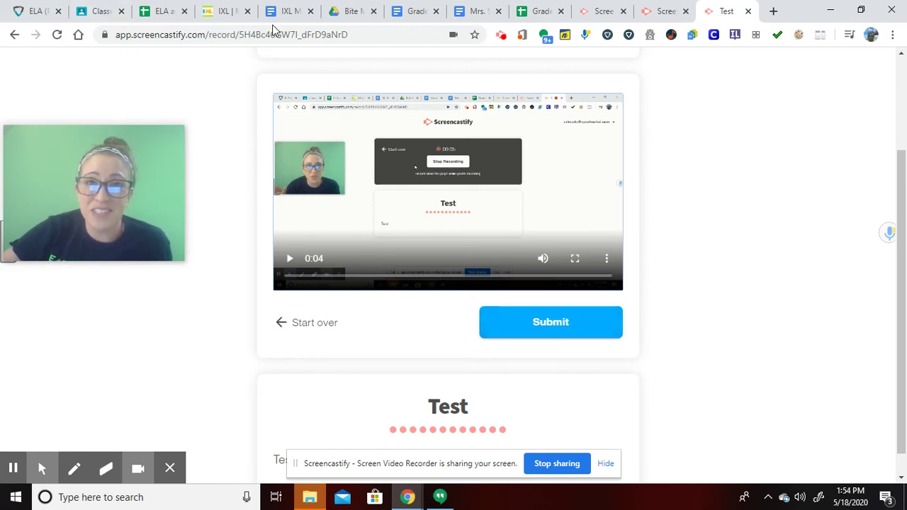
click(603, 12)
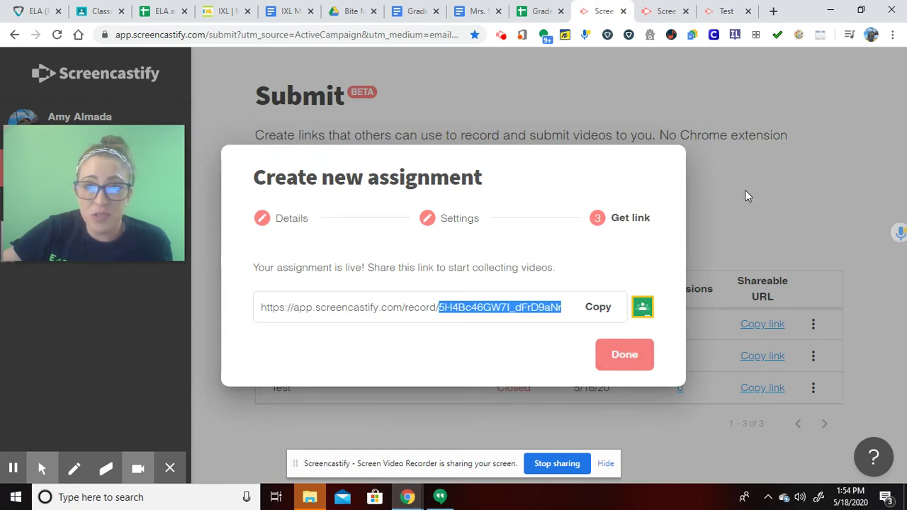
click(715, 244)
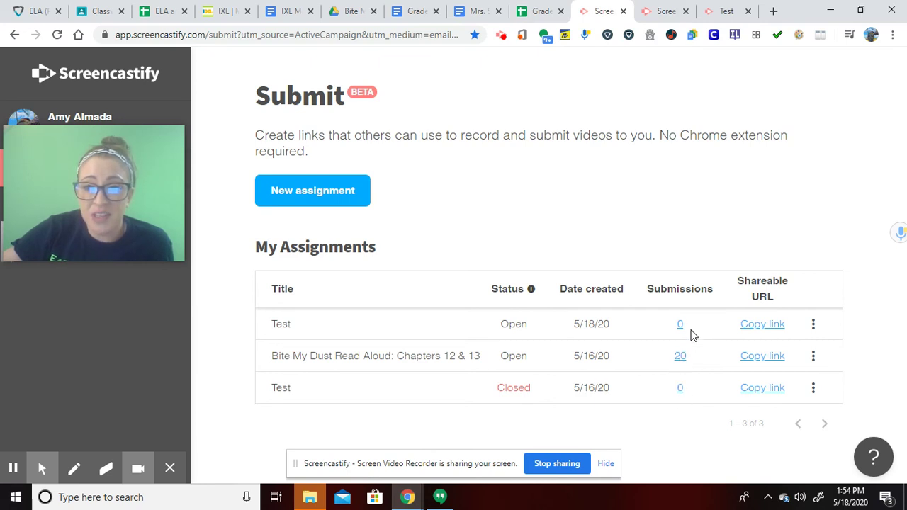
Step: Open the Test assignment's submissions folder in Google Drive
click(681, 393)
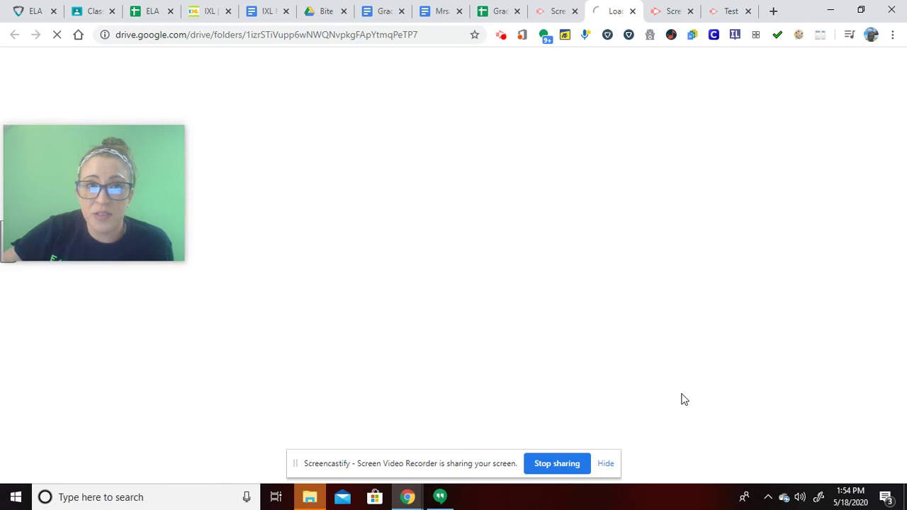